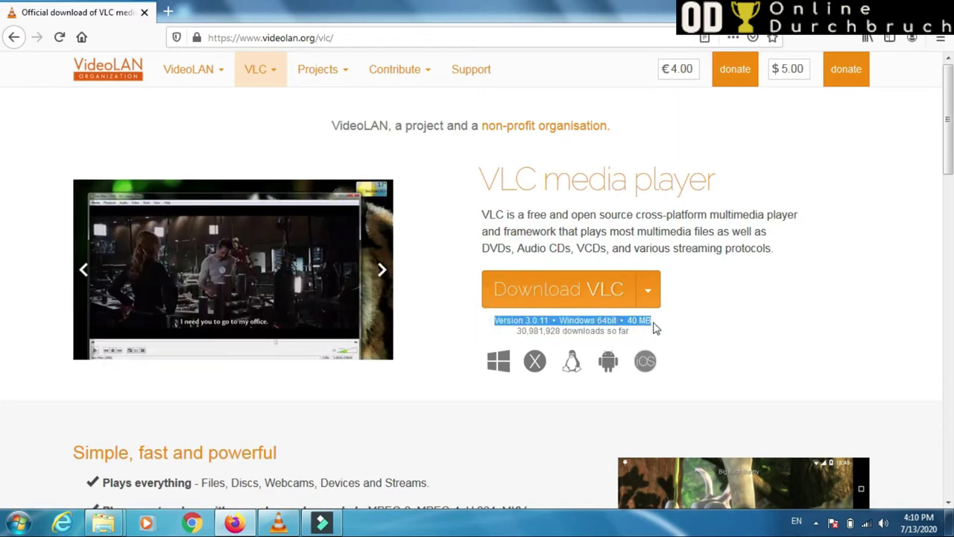
# - Start downloading VLC media player for 64-bit Windows from the VideoLAN website and dismiss the save prompt
pyautogui.click(441, 266)
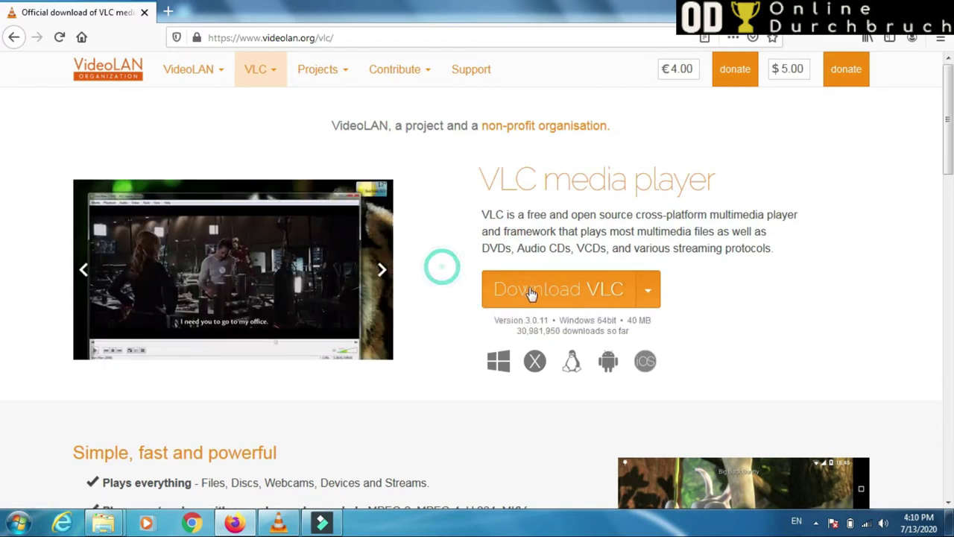
pyautogui.click(535, 290)
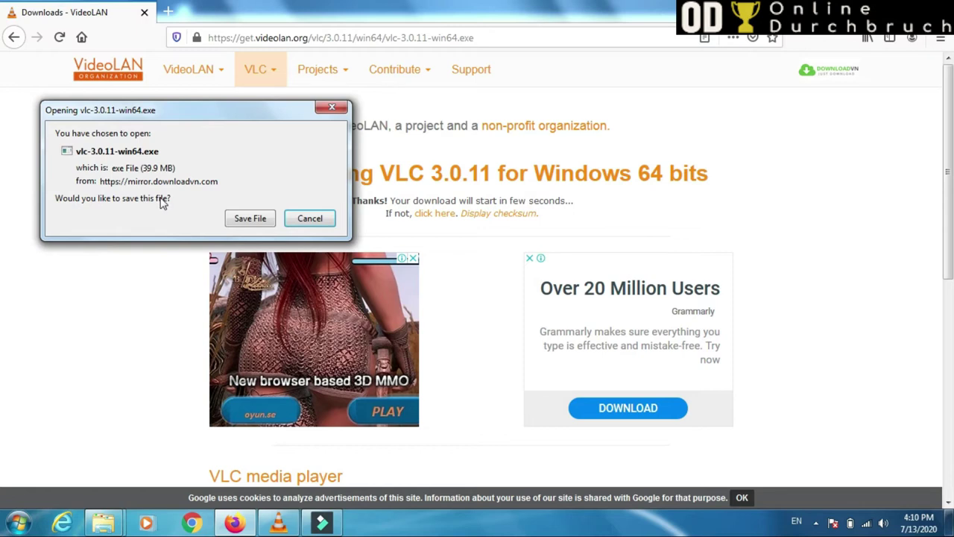
pyautogui.click(328, 109)
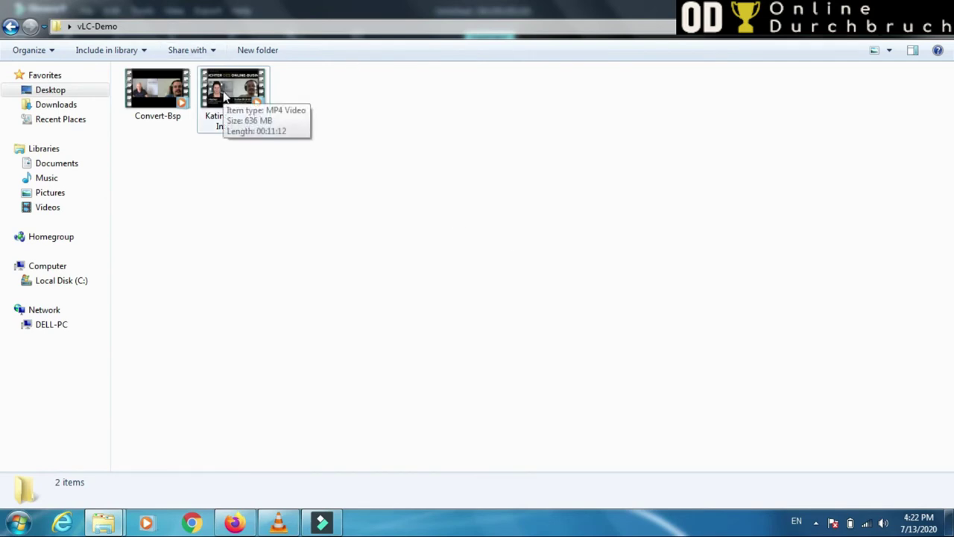
# - Open the interview video from the vLC-Demo folder in VLC media player
pyautogui.rightClick(225, 97)
pyautogui.moveTo(290, 160)
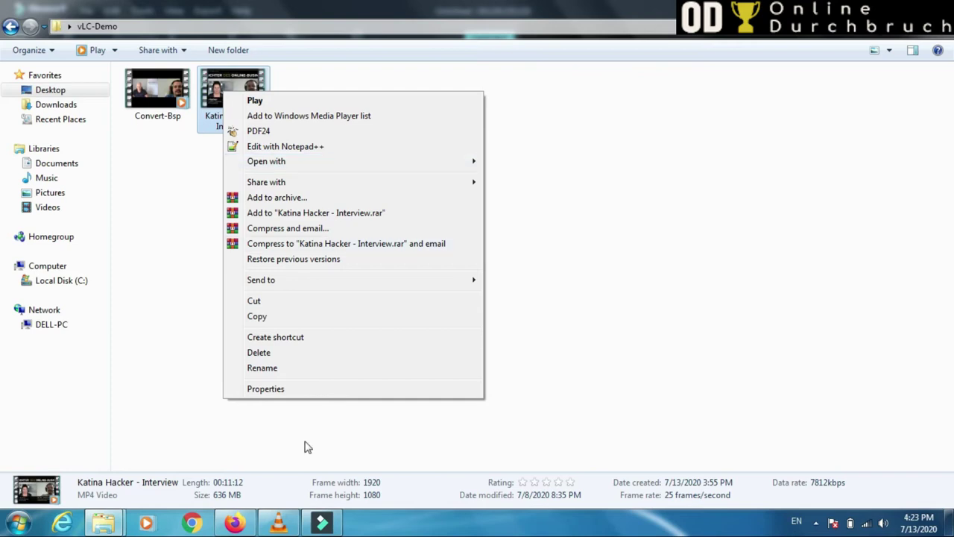
pyautogui.click(142, 388)
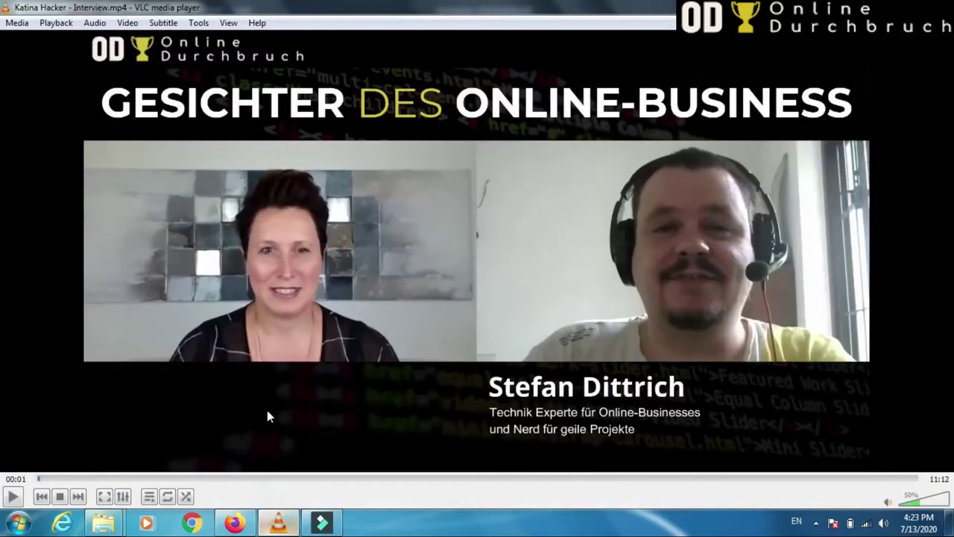
pyautogui.click(18, 23)
pyautogui.click(43, 36)
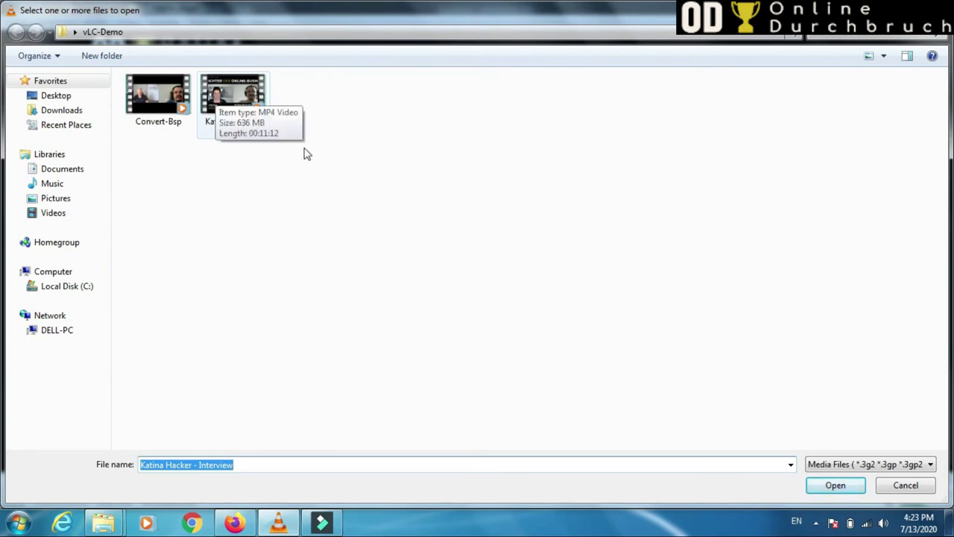
pyautogui.press('Return')
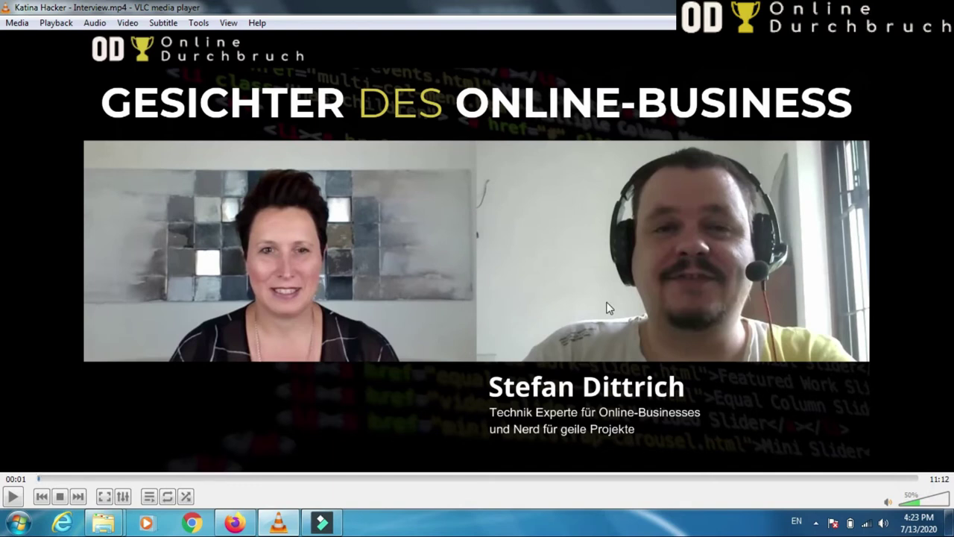
# - Switch to the vLC-Demo folder and examine the file details of the interview video and Convert-Bsp
pyautogui.click(102, 526)
pyautogui.click(198, 450)
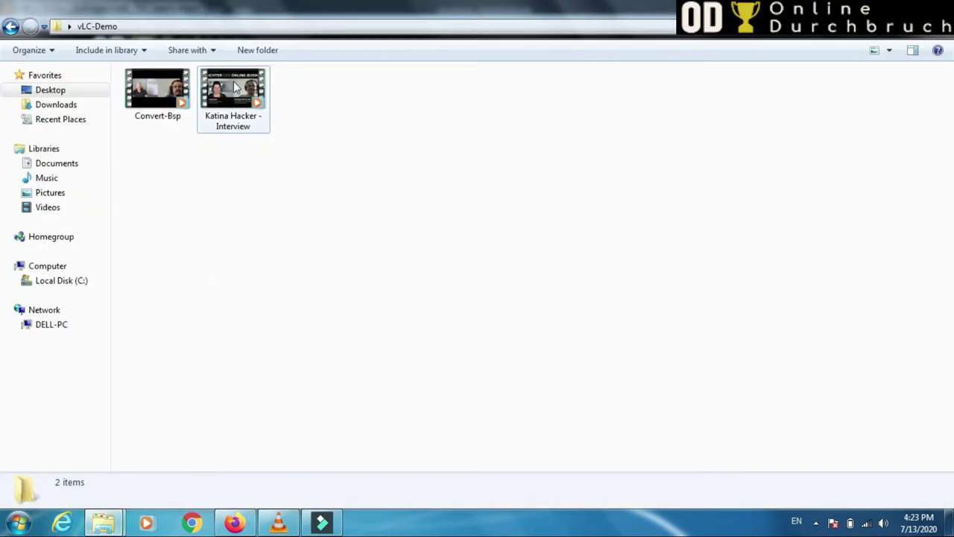
pyautogui.click(233, 87)
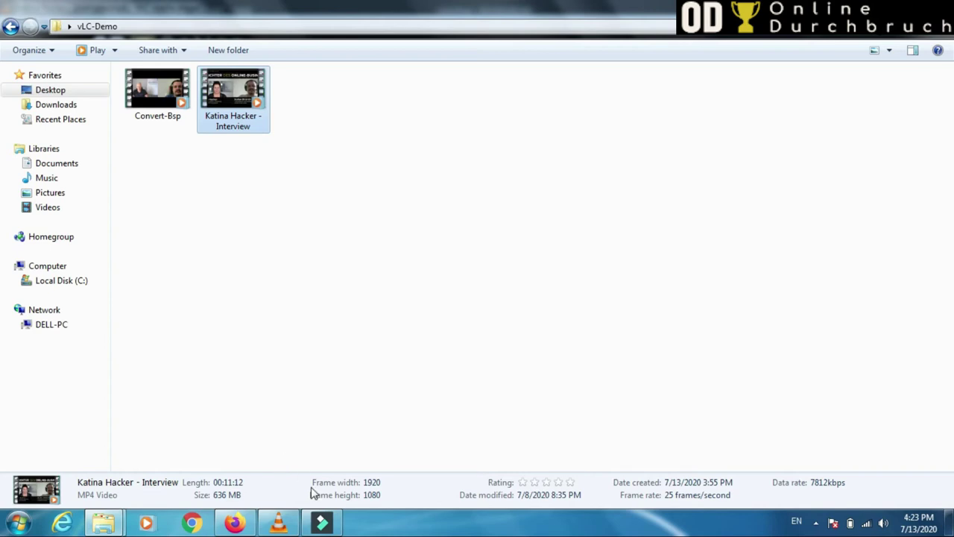
pyautogui.moveTo(322, 525)
pyautogui.click(244, 205)
pyautogui.click(236, 108)
pyautogui.click(165, 102)
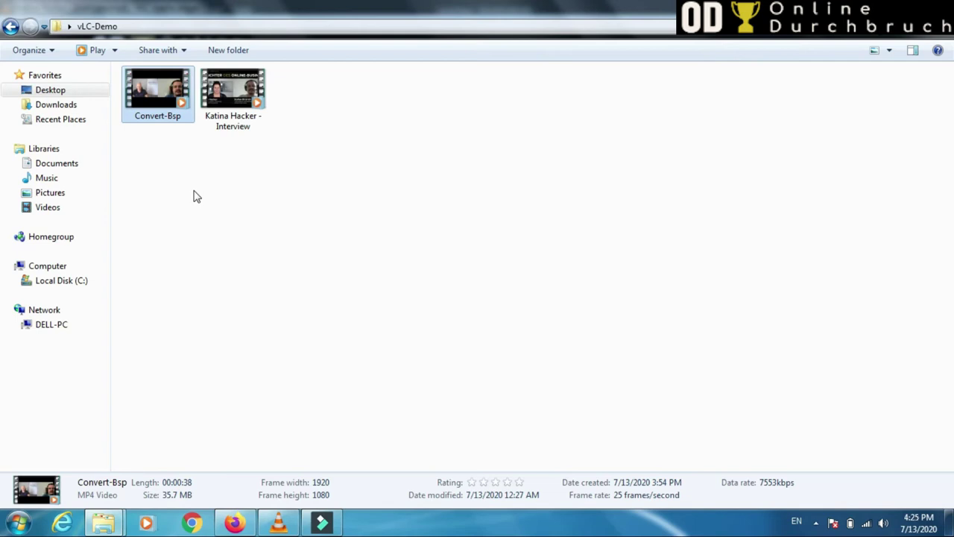
# - Switch to VLC, stop the interview video and load Convert-Bsp from the vLC-Demo folder as the source for conversion
pyautogui.click(277, 527)
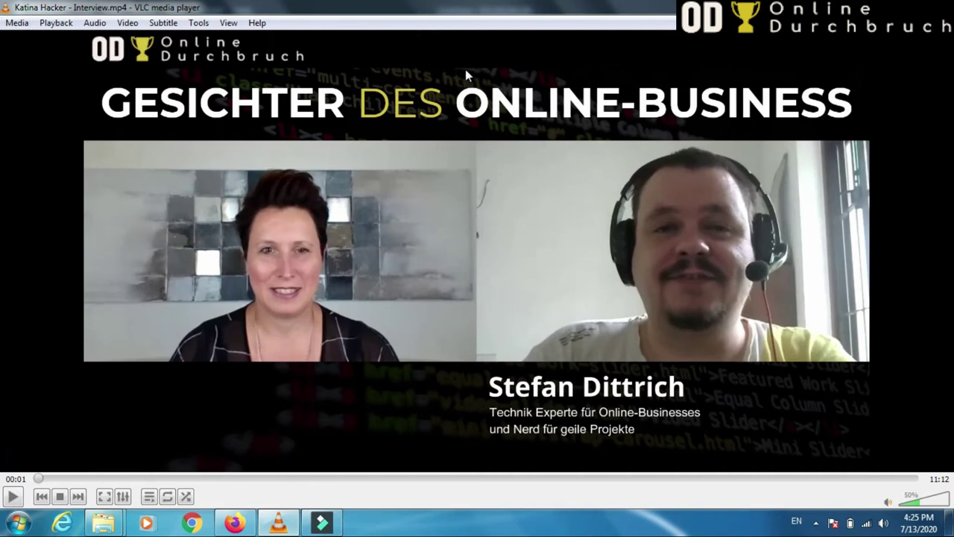
pyautogui.click(60, 496)
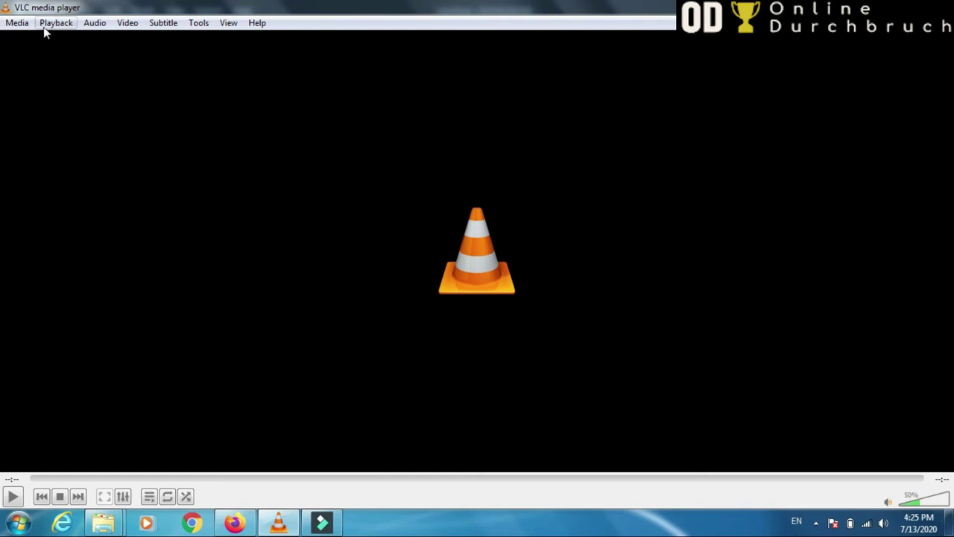
pyautogui.click(18, 23)
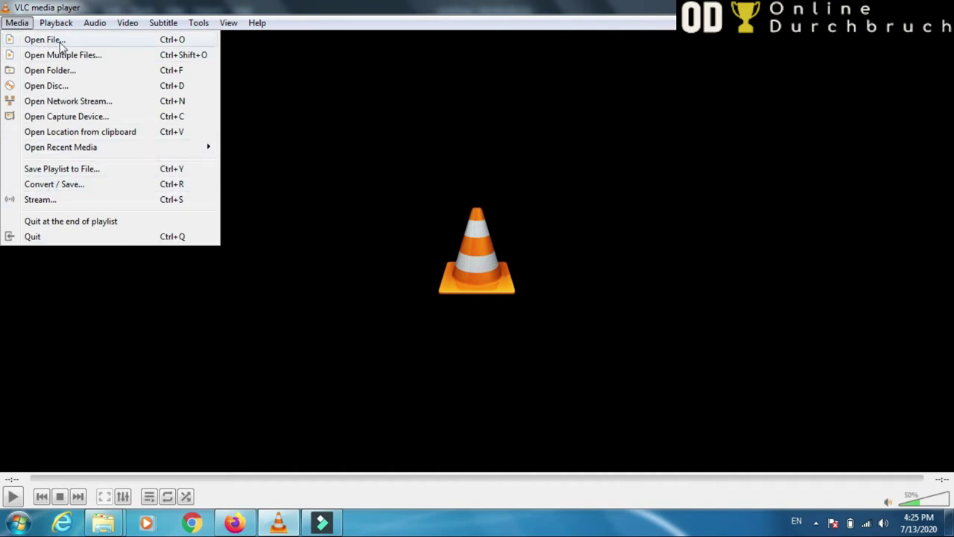
pyautogui.click(69, 191)
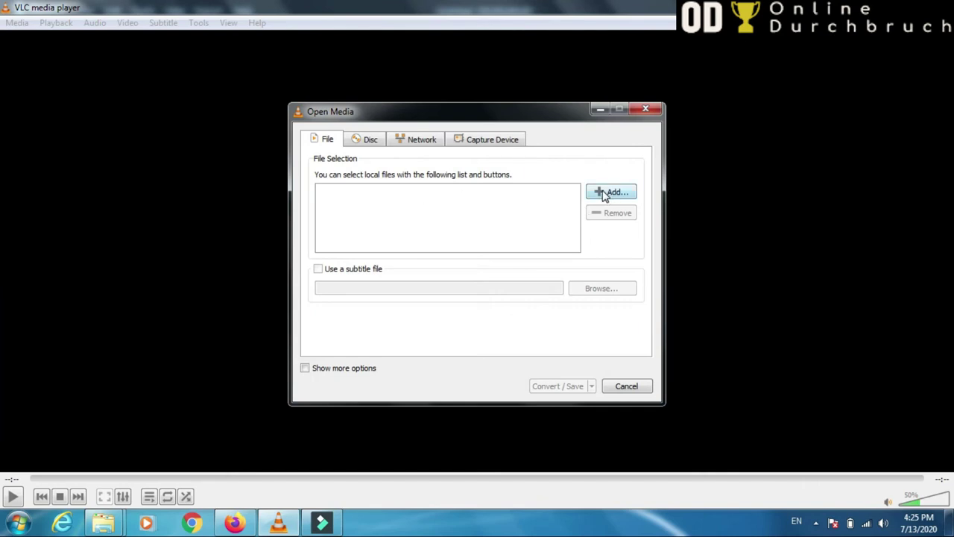
pyautogui.click(607, 193)
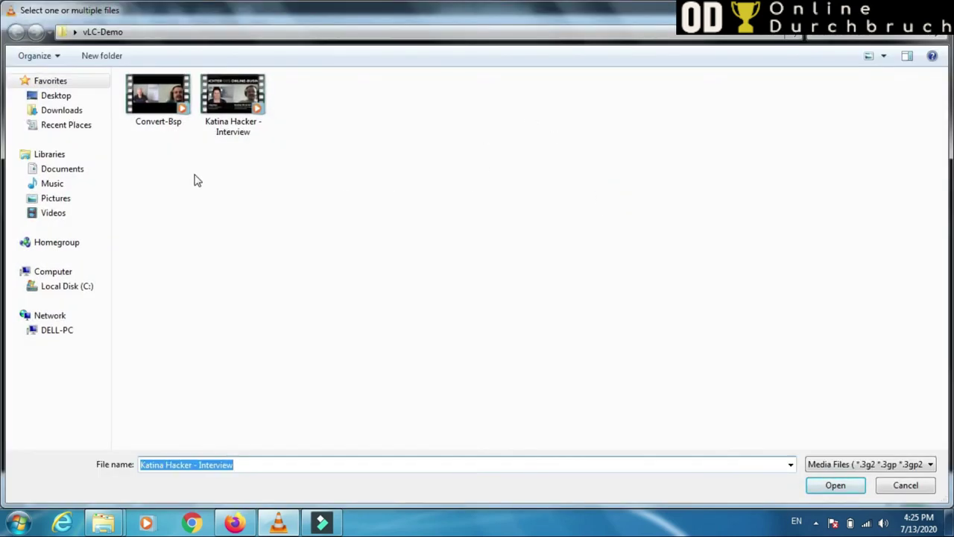
pyautogui.click(167, 94)
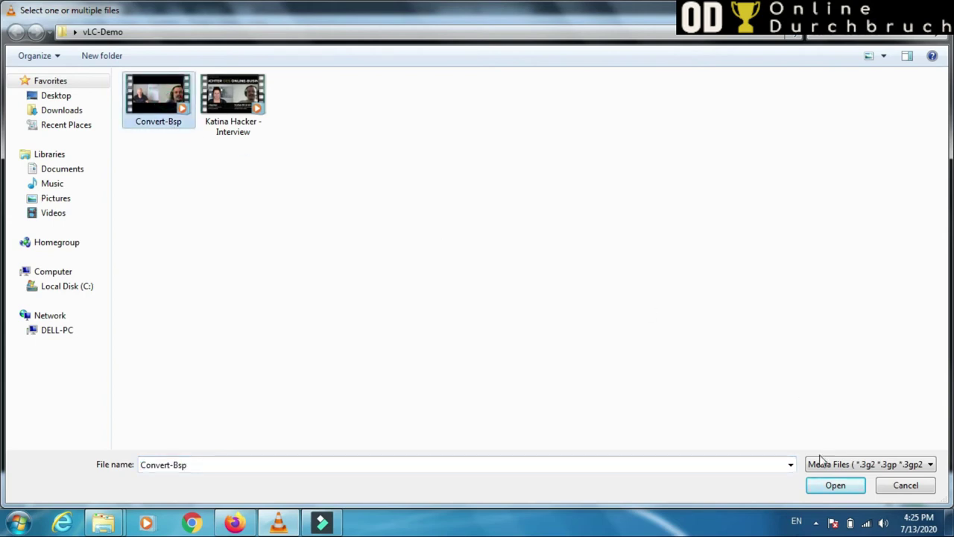
pyautogui.click(838, 486)
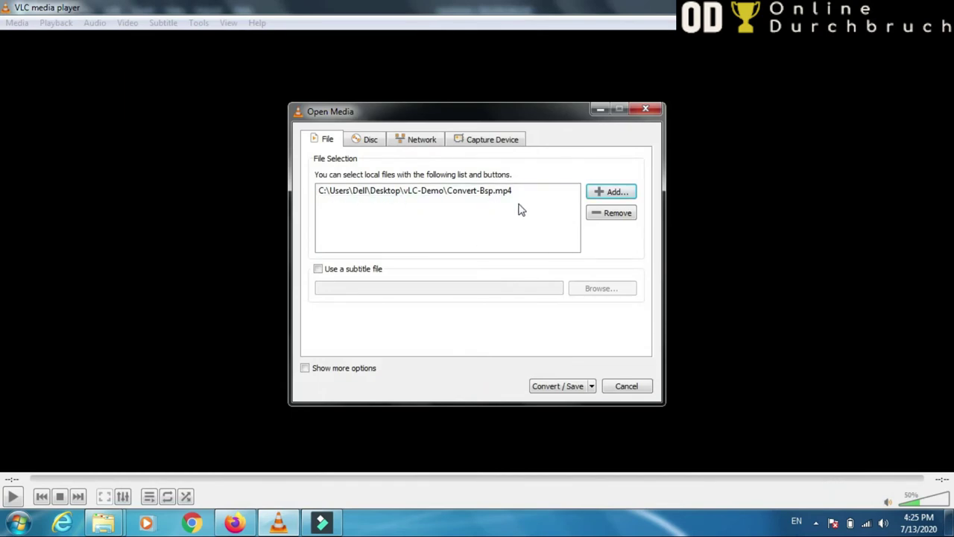
pyautogui.click(566, 387)
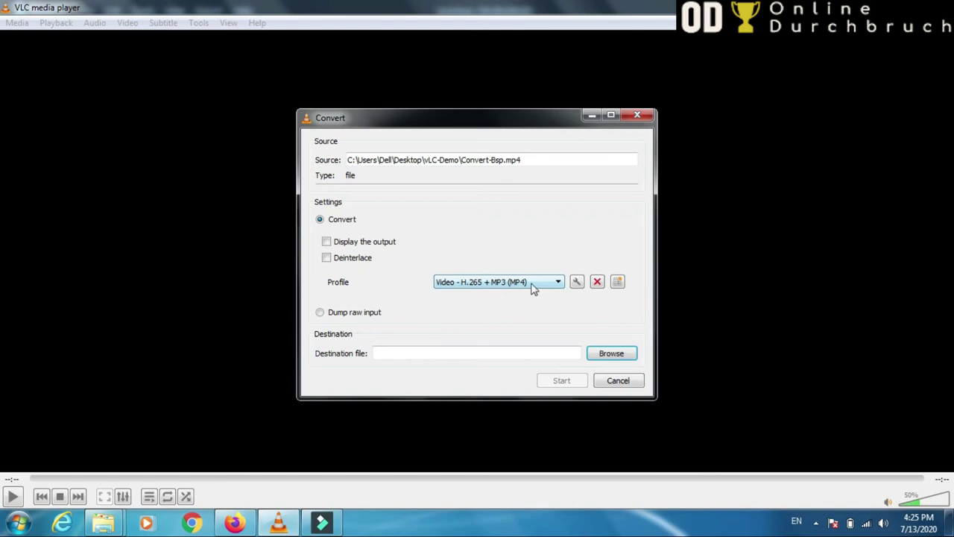
# - Review the available conversion profiles and choose Video - H.265 + MP3 (MP4)
pyautogui.click(558, 286)
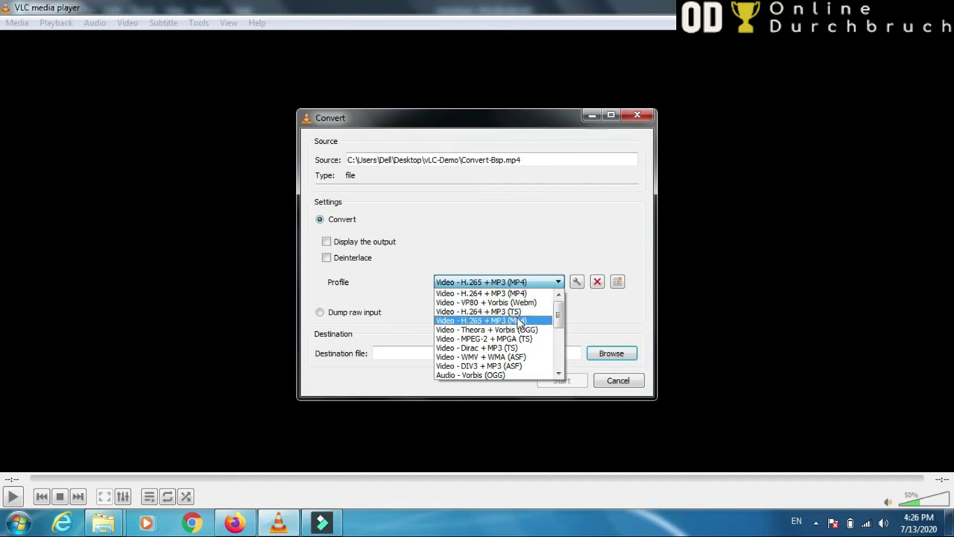
pyautogui.scroll(-1, 518, 324)
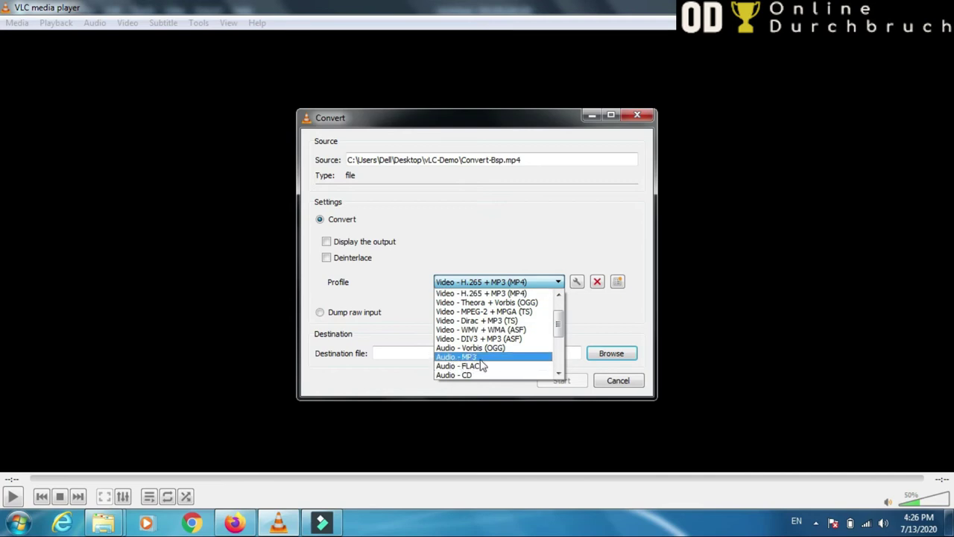
pyautogui.scroll(-1, 479, 365)
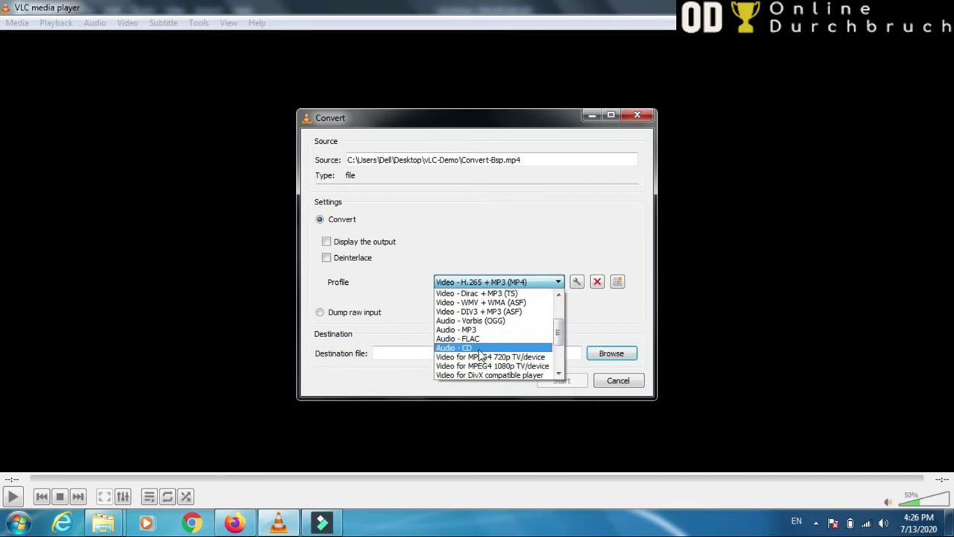
pyautogui.scroll(1, 492, 347)
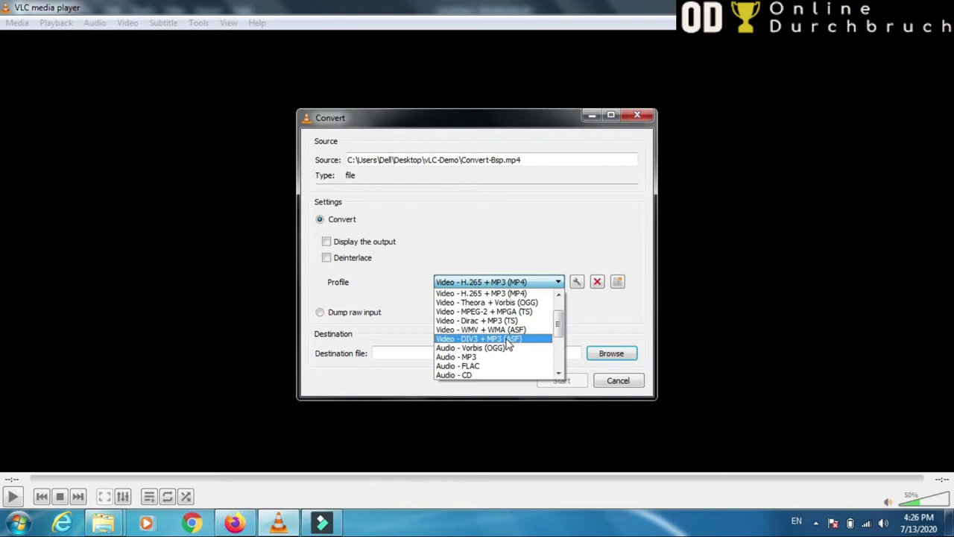
pyautogui.scroll(1, 508, 342)
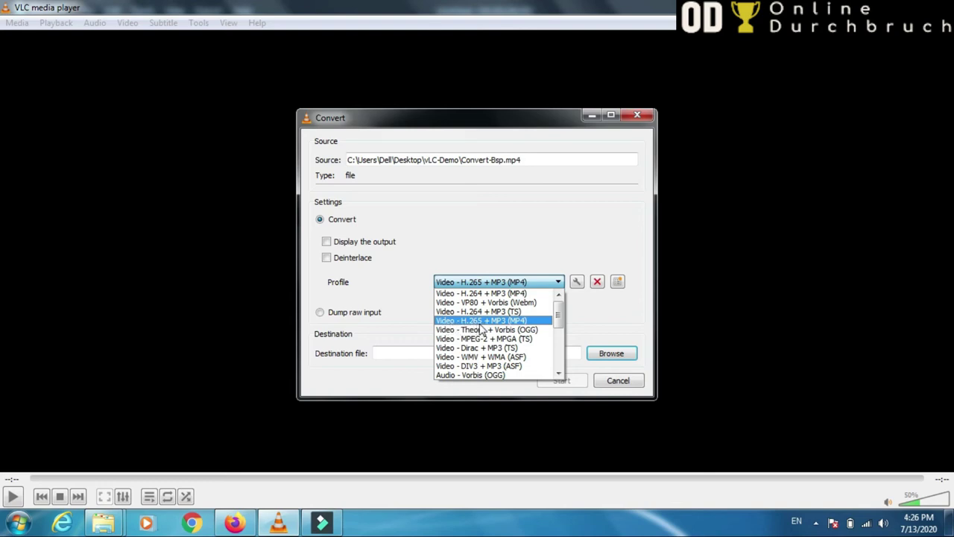
pyautogui.click(519, 321)
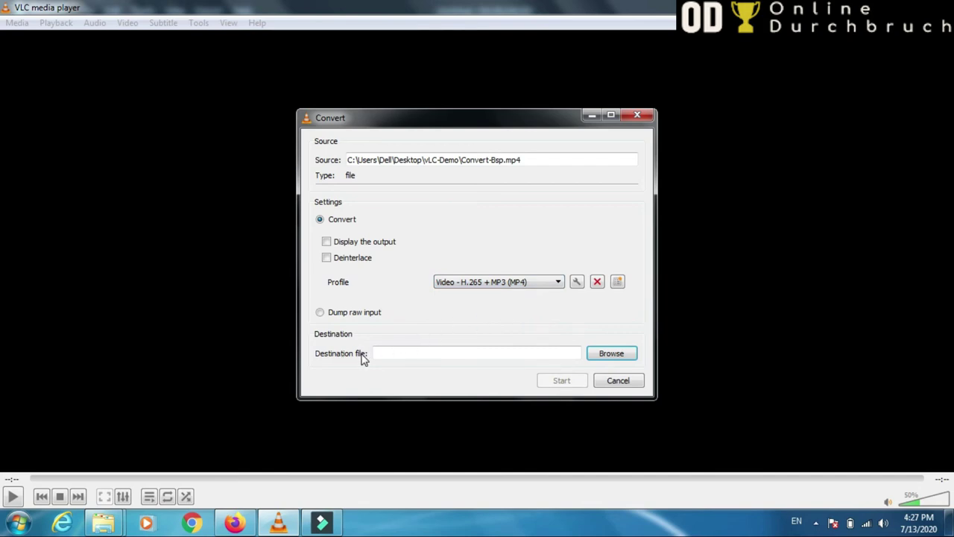
# - Set the destination file to Convert-Bsp-Converted in the vLC-Demo folder and start the conversion
pyautogui.click(430, 353)
pyautogui.click(613, 355)
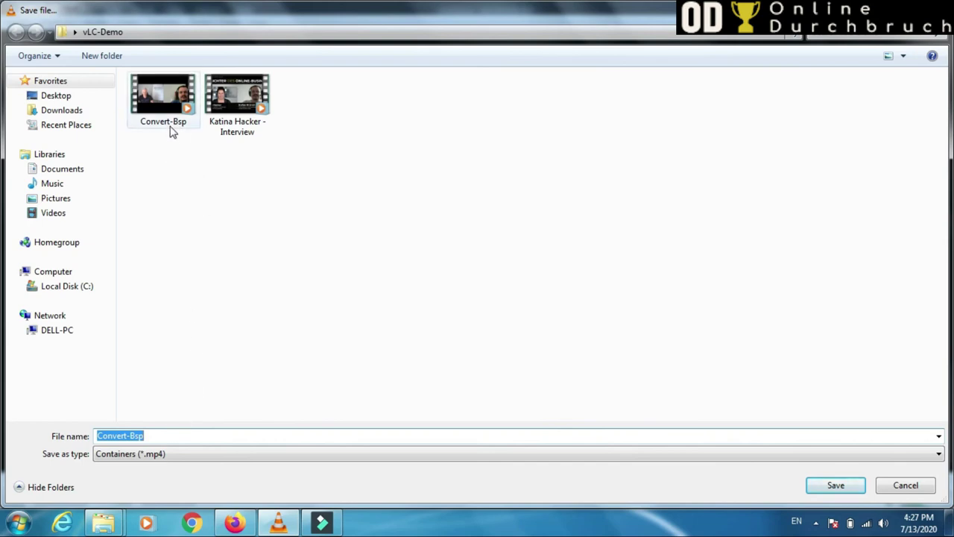
pyautogui.click(177, 436)
pyautogui.write('-Converted')
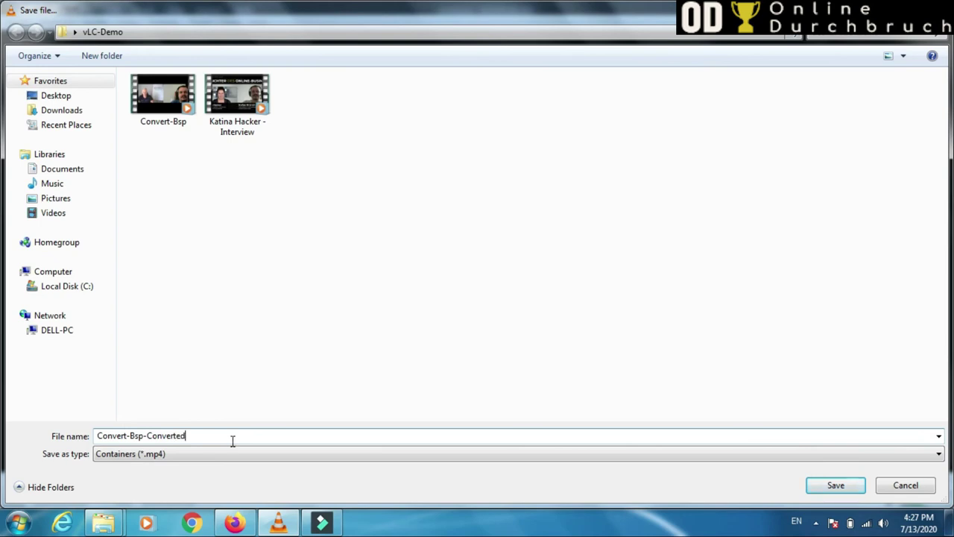
pyautogui.click(838, 486)
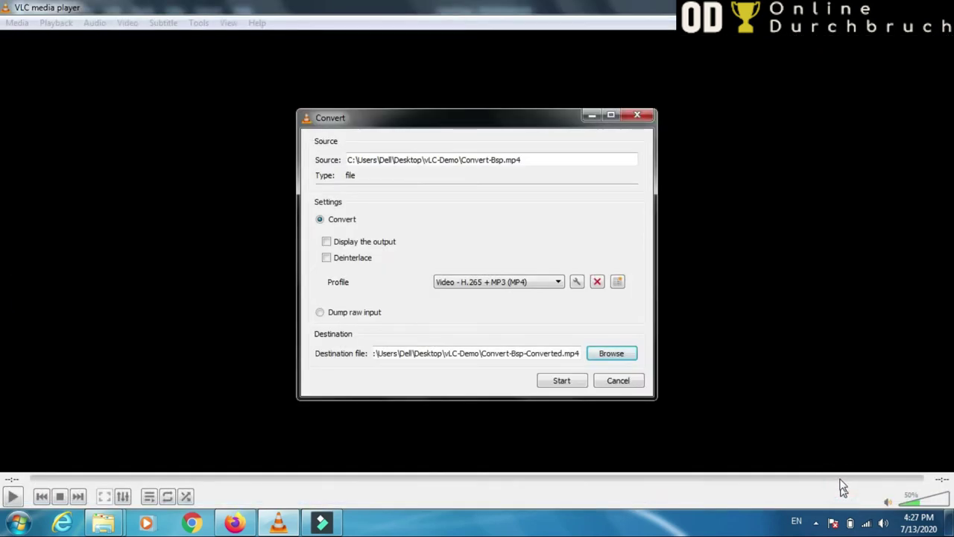
pyautogui.click(561, 381)
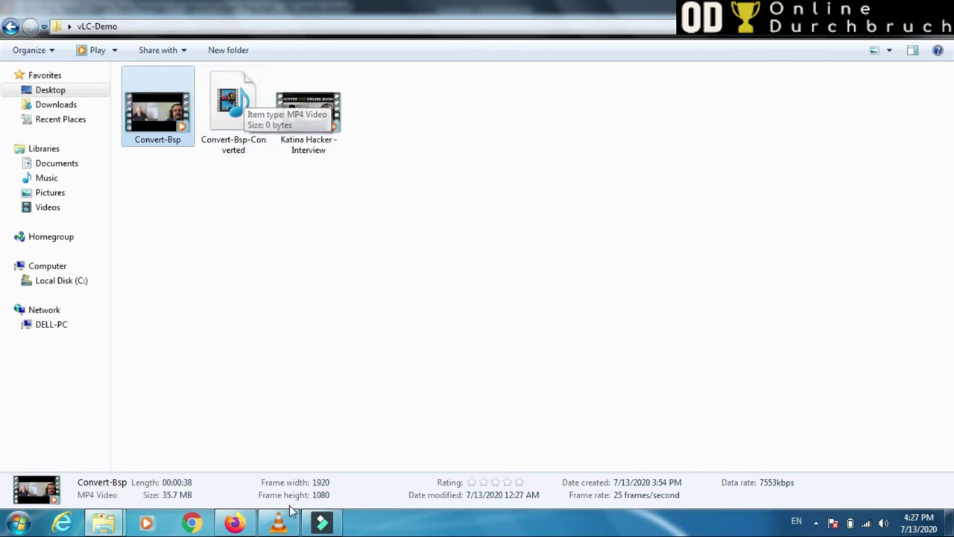
# - Check on the conversion in VLC, return to the vLC-Demo folder and close the VLC window playing Convert-Bsp
pyautogui.click(278, 526)
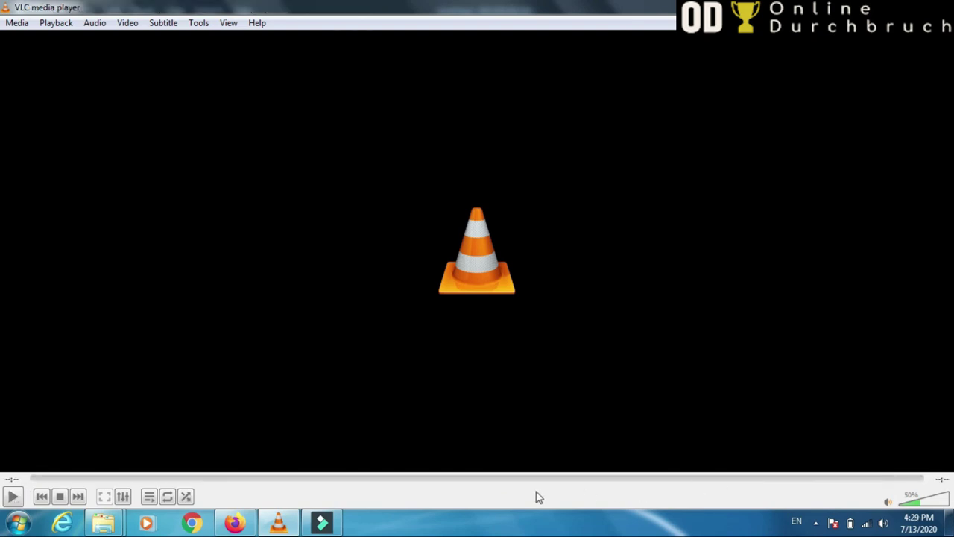
pyautogui.click(106, 521)
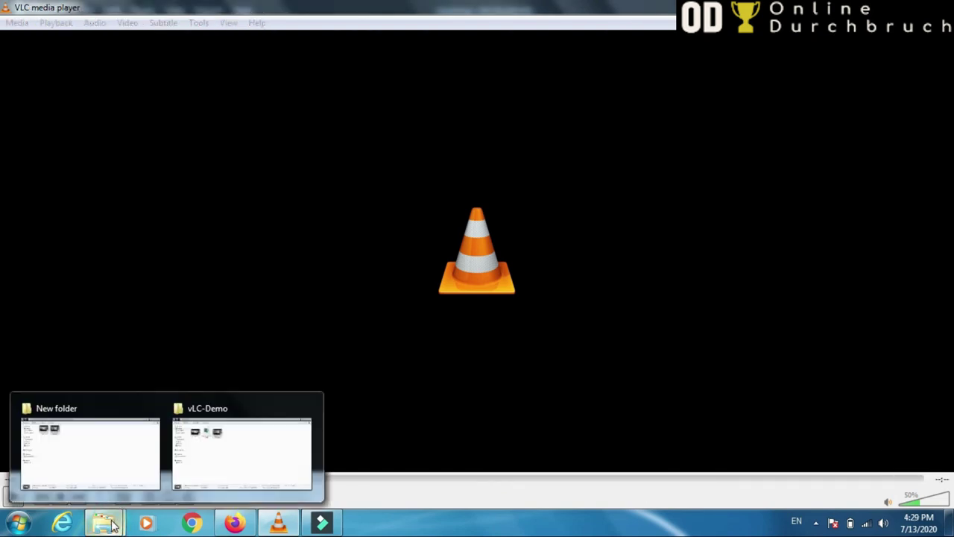
pyautogui.click(231, 464)
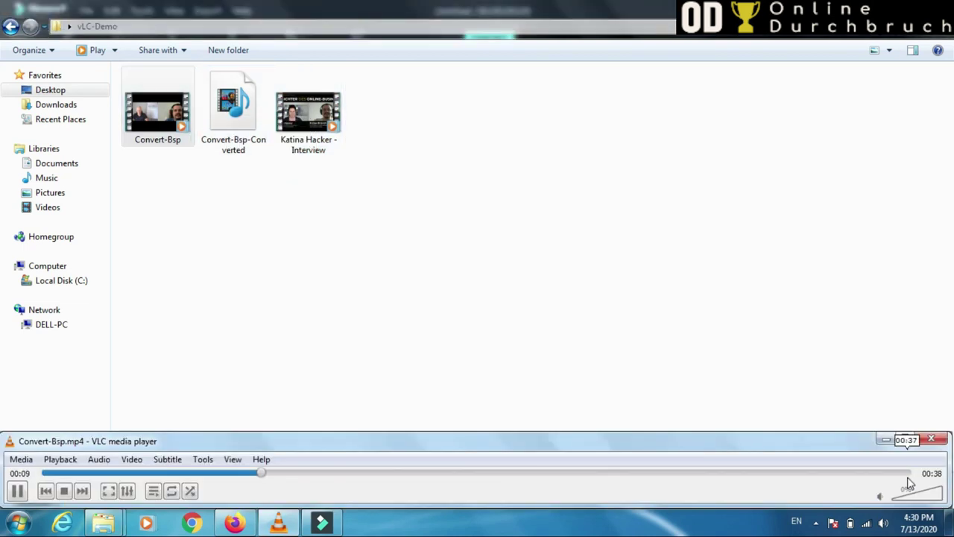
pyautogui.click(931, 439)
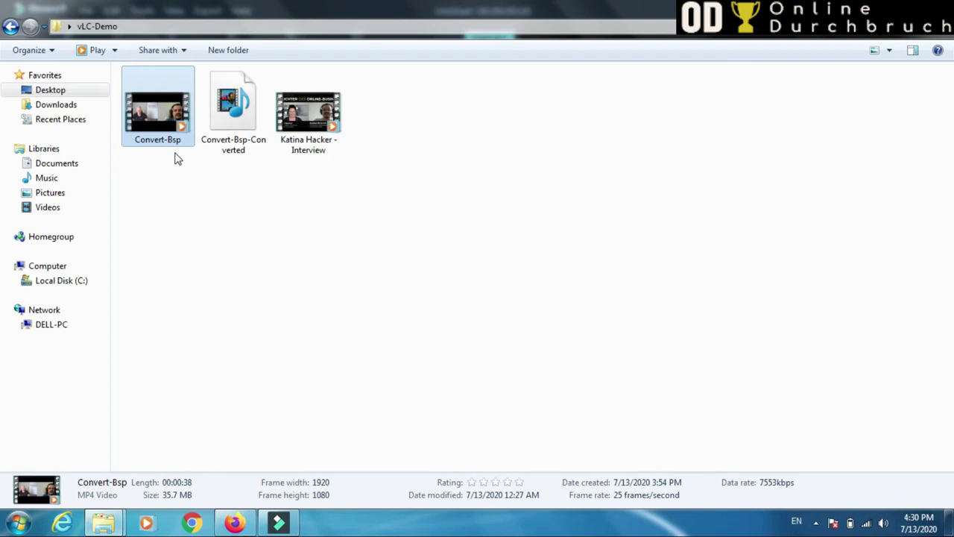